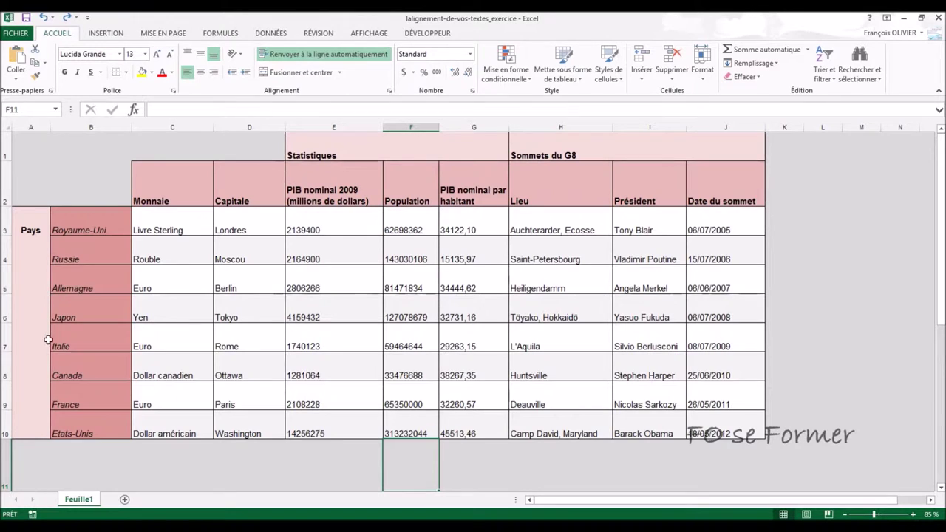
# Right-align the country names Royaume-Uni to Etats-Unis in B3:B10, after briefly trying left alignment
pyautogui.click(105, 217)
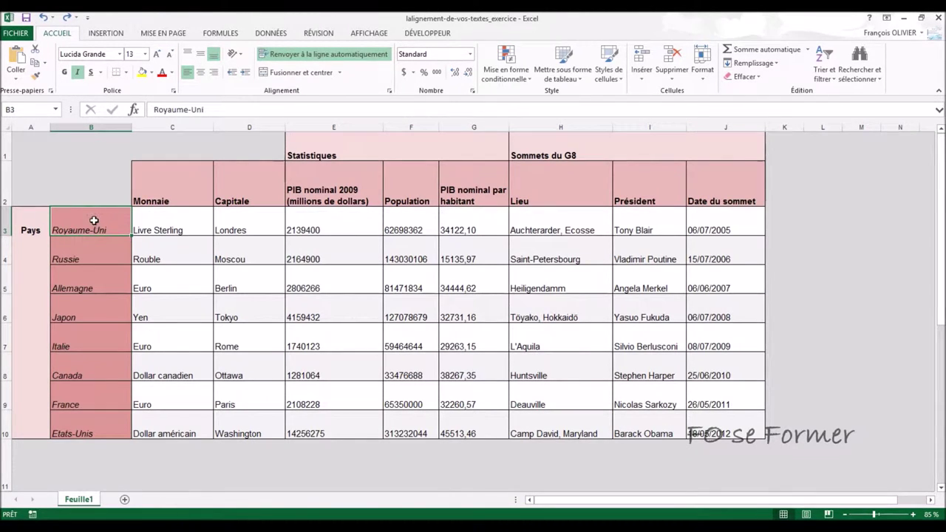
pyautogui.click(94, 220)
pyautogui.moveTo(94, 220); pyautogui.dragTo(85, 339)
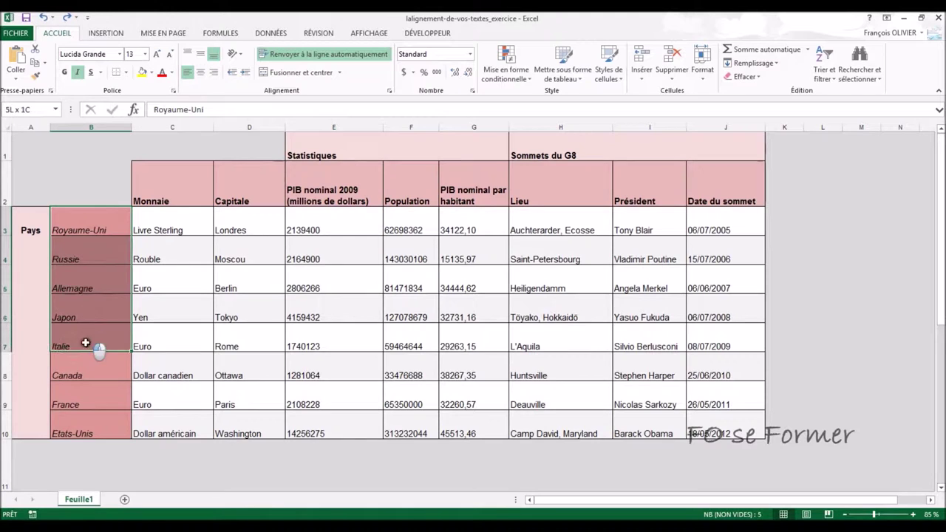
pyautogui.moveTo(86, 338); pyautogui.dragTo(79, 422)
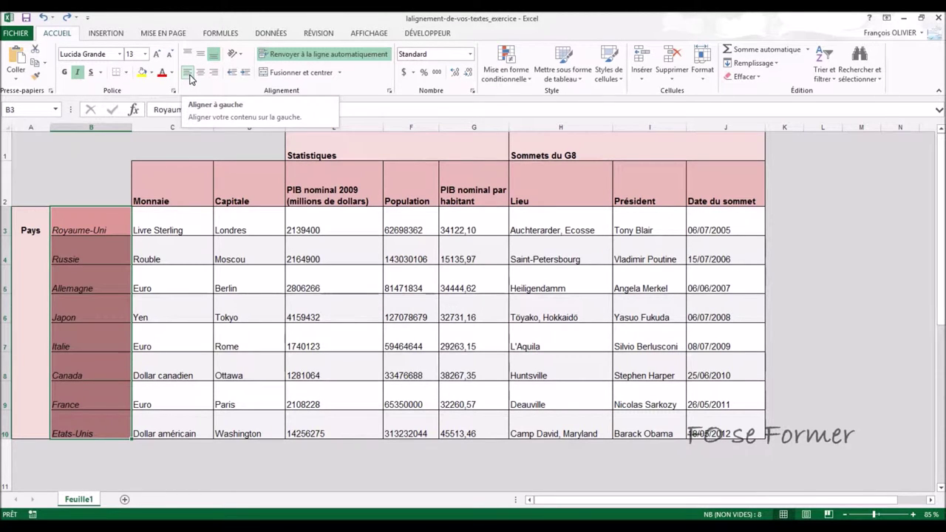
pyautogui.click(189, 74)
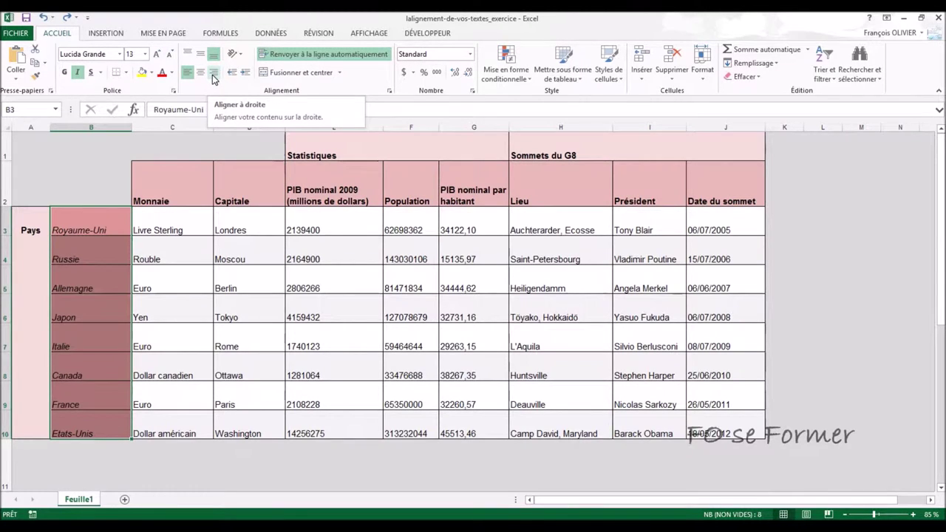
pyautogui.click(213, 74)
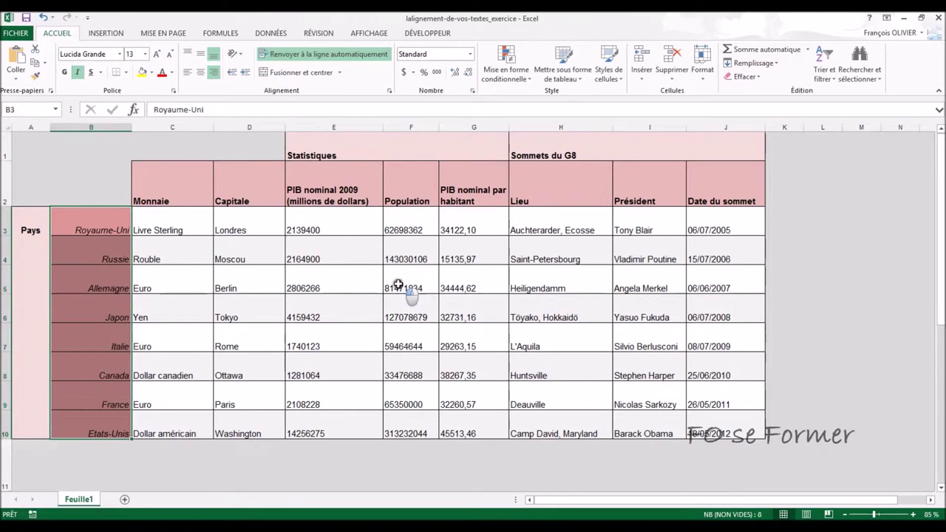
# Select the whole G8 table A1:J10 from a data cell with Ctrl+A
pyautogui.click(397, 285)
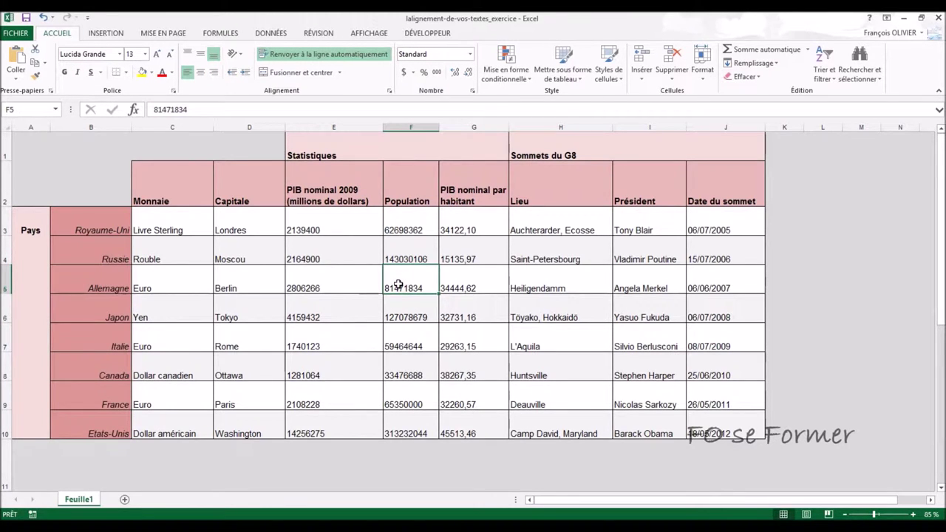
pyautogui.hotkey('ctrl', 'a')
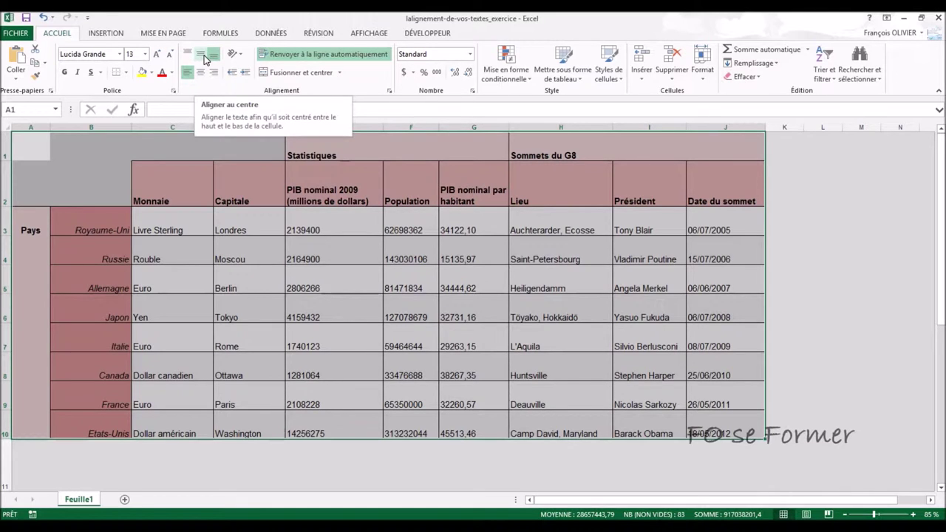
# Centre all table contents vertically after cycling through the vertical alignment options, then deselect
pyautogui.click(200, 55)
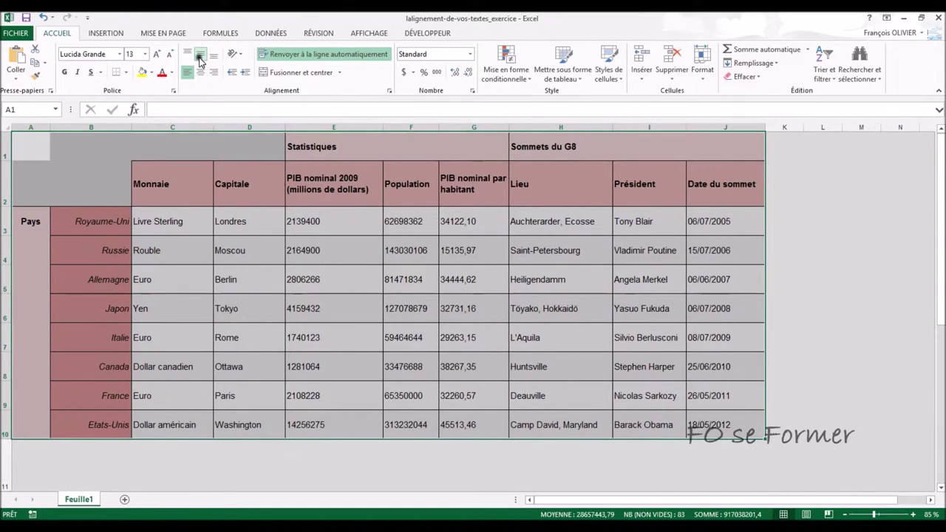
pyautogui.click(199, 56)
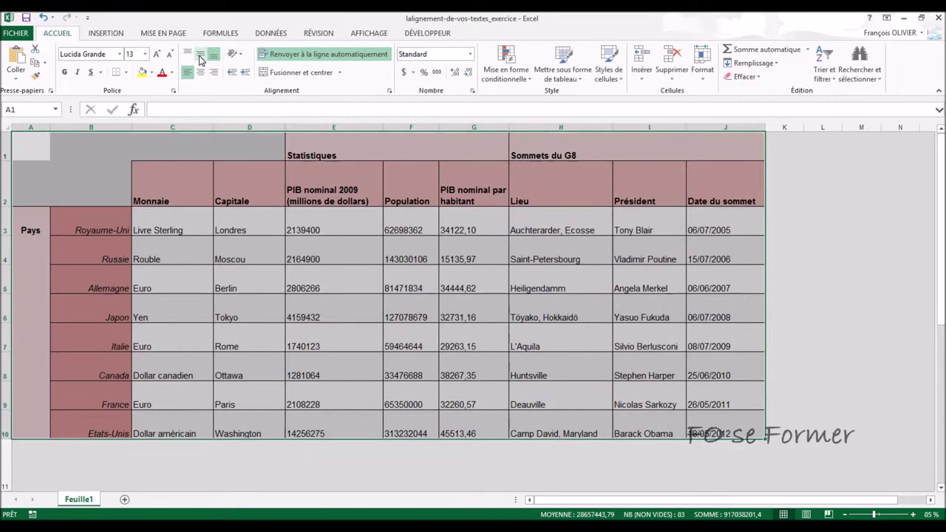
pyautogui.click(188, 55)
pyautogui.click(212, 55)
pyautogui.click(199, 56)
pyautogui.click(199, 56)
pyautogui.click(200, 57)
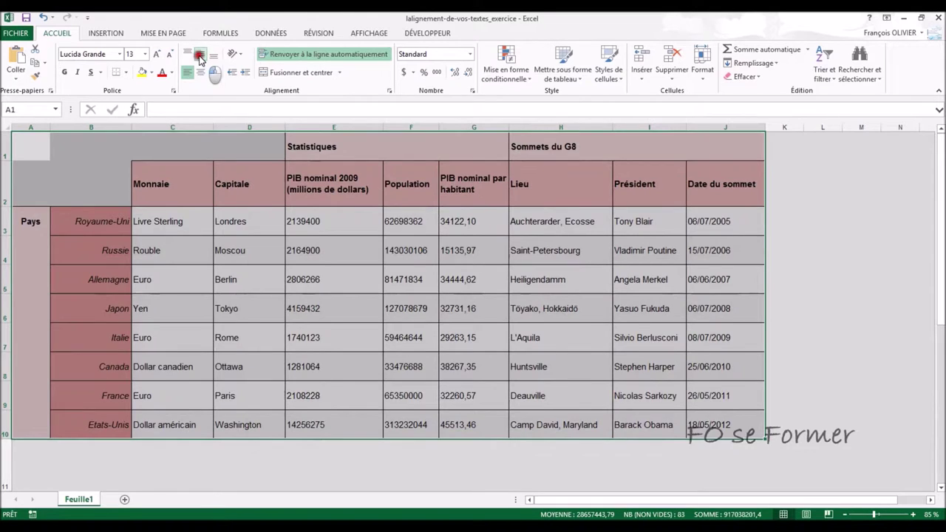
pyautogui.click(200, 56)
pyautogui.click(199, 56)
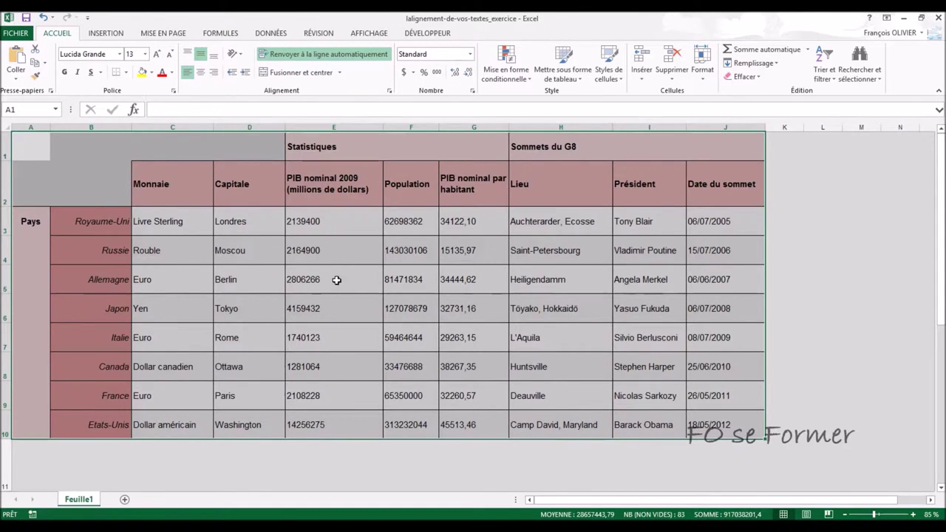
pyautogui.click(336, 280)
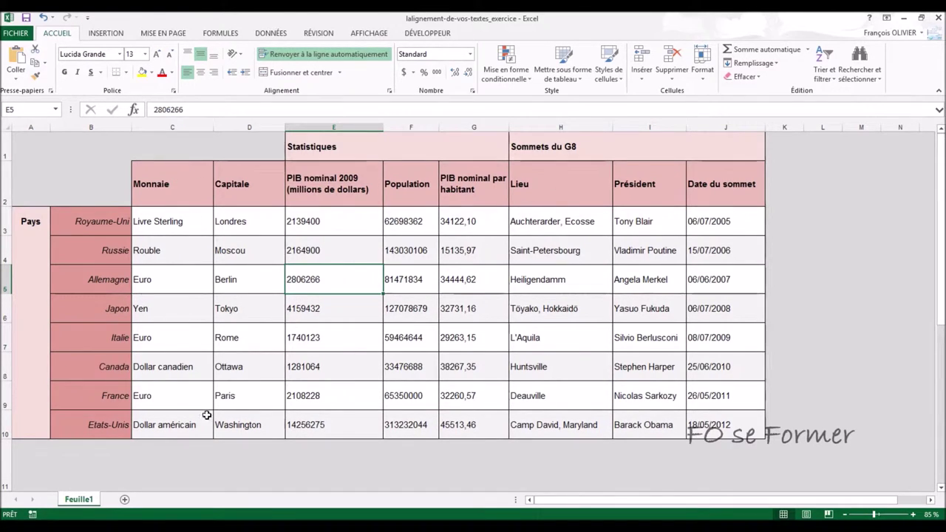
pyautogui.click(169, 182)
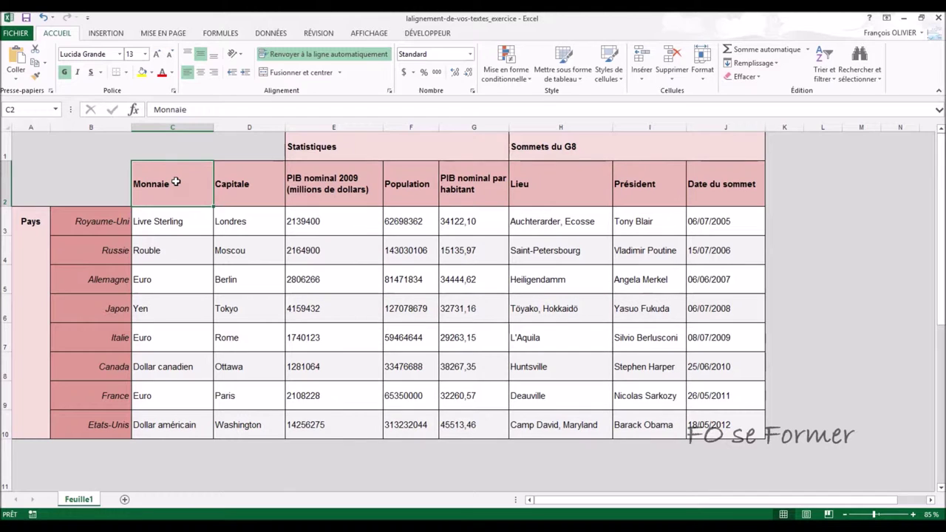
# Centre the headers and data in C2:J10, from Monnaie onward, horizontally
pyautogui.click(175, 181)
pyautogui.moveTo(175, 181)
pyautogui.mouseDown()
pyautogui.moveTo(542, 368)
pyautogui.moveTo(708, 430)
pyautogui.mouseUp()
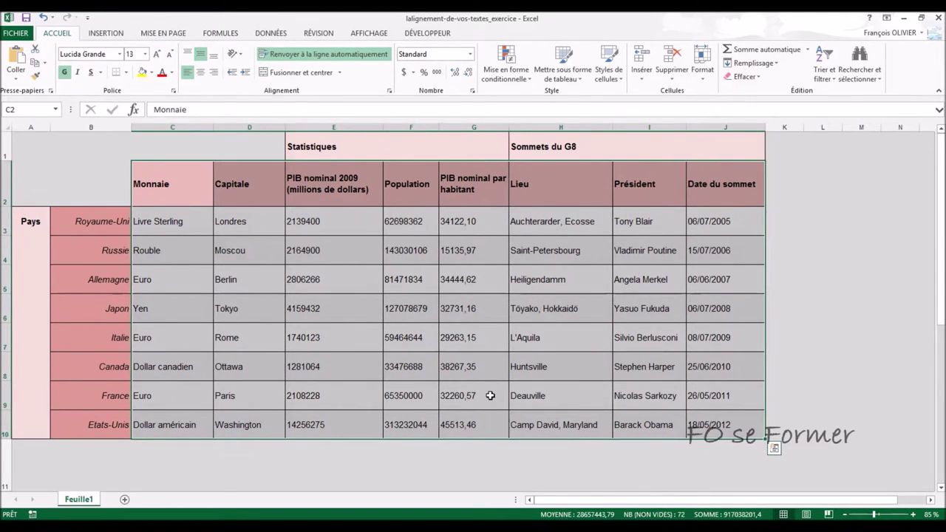
pyautogui.click(200, 76)
pyautogui.click(200, 76)
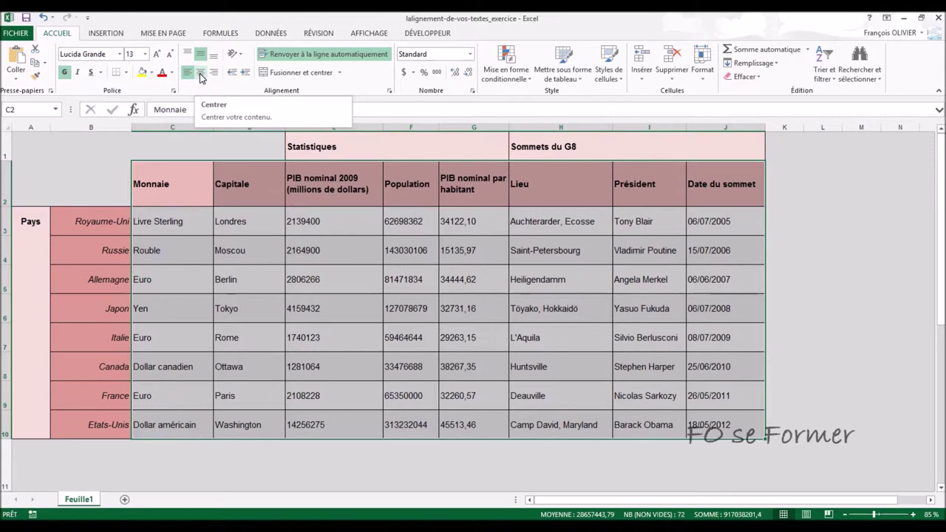
pyautogui.click(201, 76)
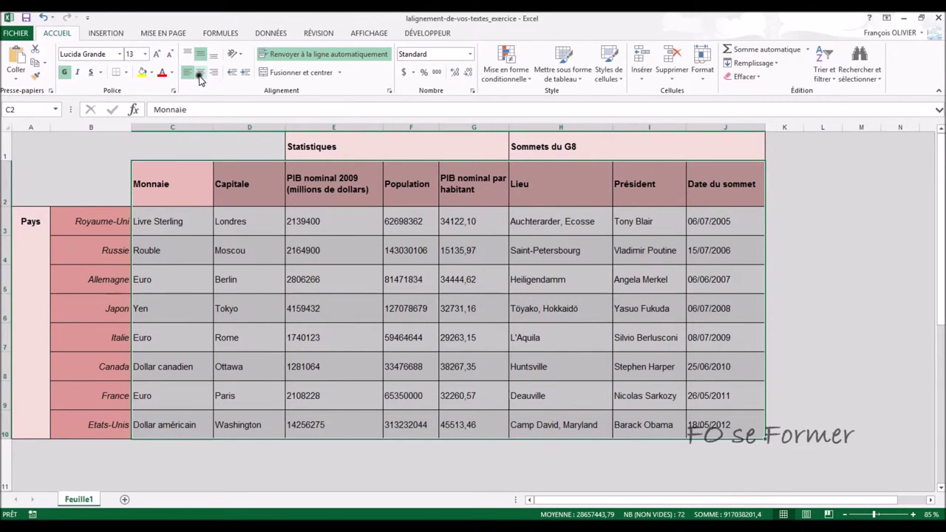
pyautogui.click(201, 75)
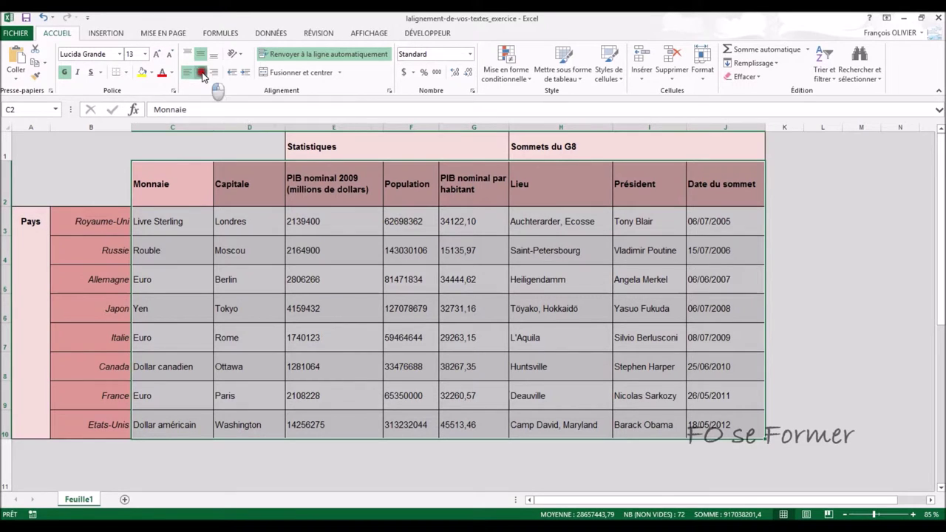
pyautogui.click(201, 74)
pyautogui.click(201, 74)
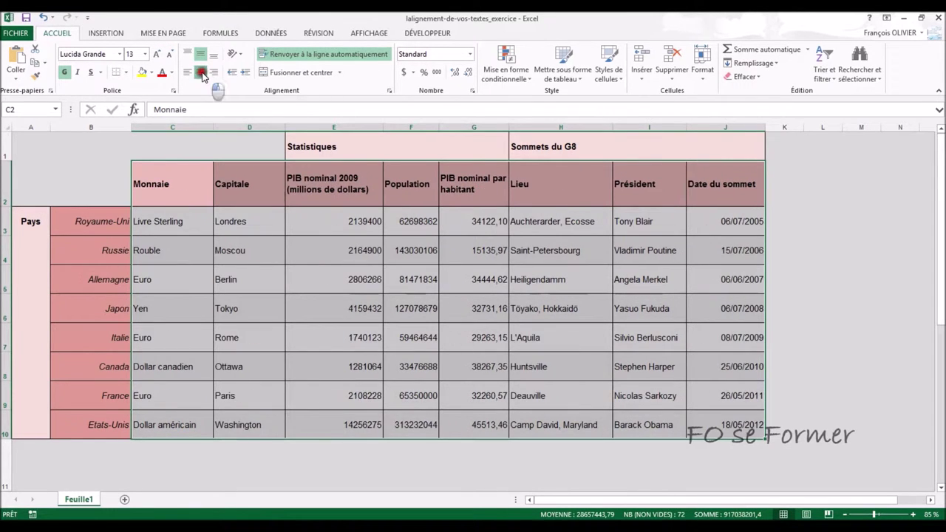
pyautogui.click(201, 74)
pyautogui.click(201, 74)
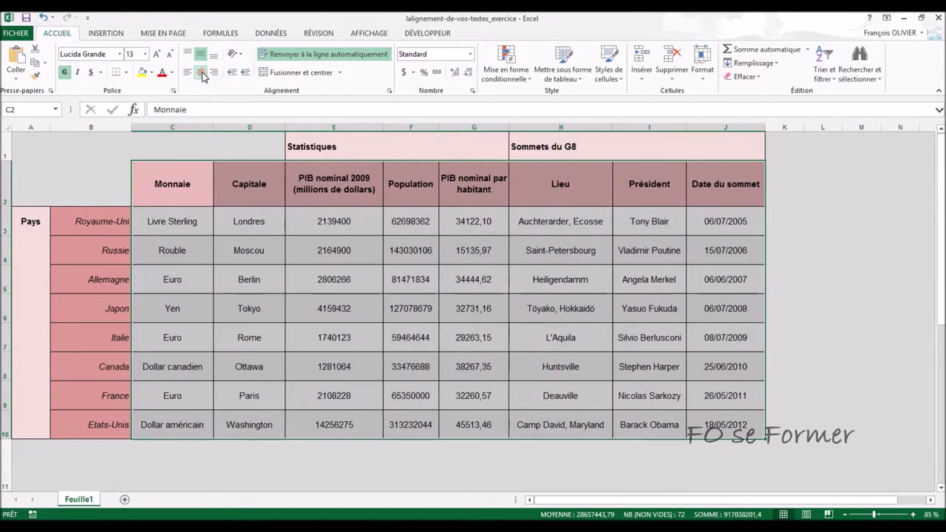
pyautogui.click(379, 327)
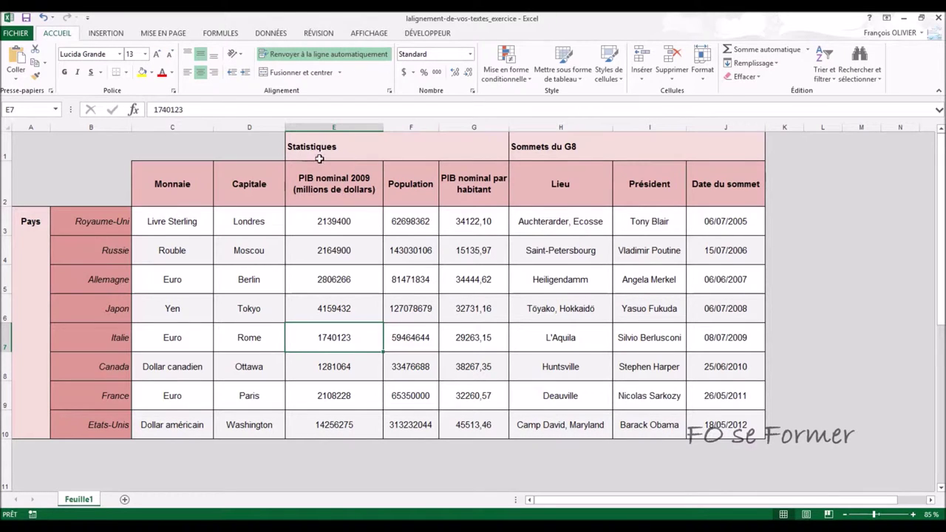
pyautogui.click(314, 147)
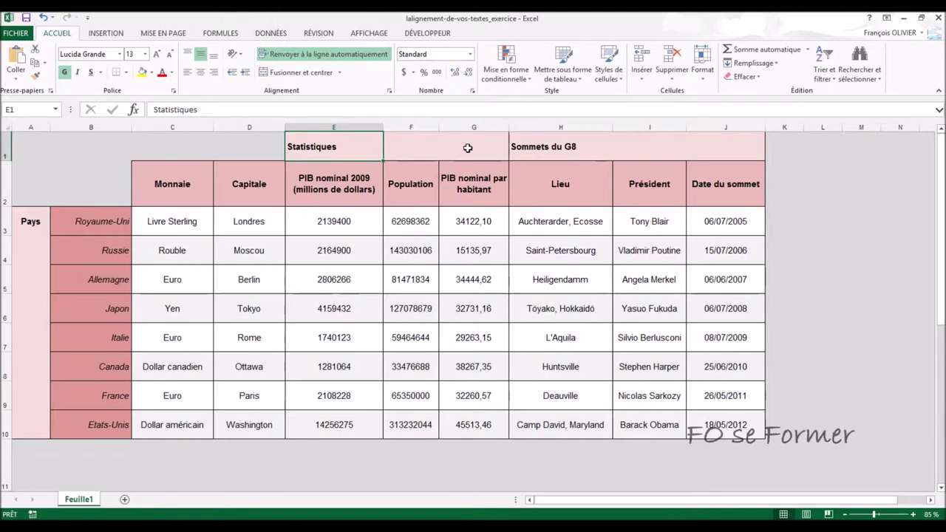
pyautogui.click(401, 141)
pyautogui.click(473, 145)
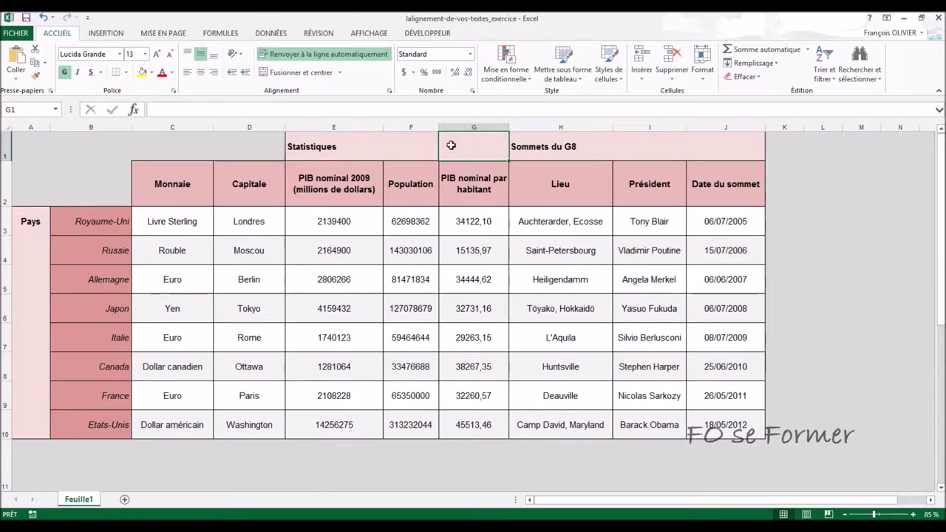
pyautogui.click(427, 144)
pyautogui.click(347, 147)
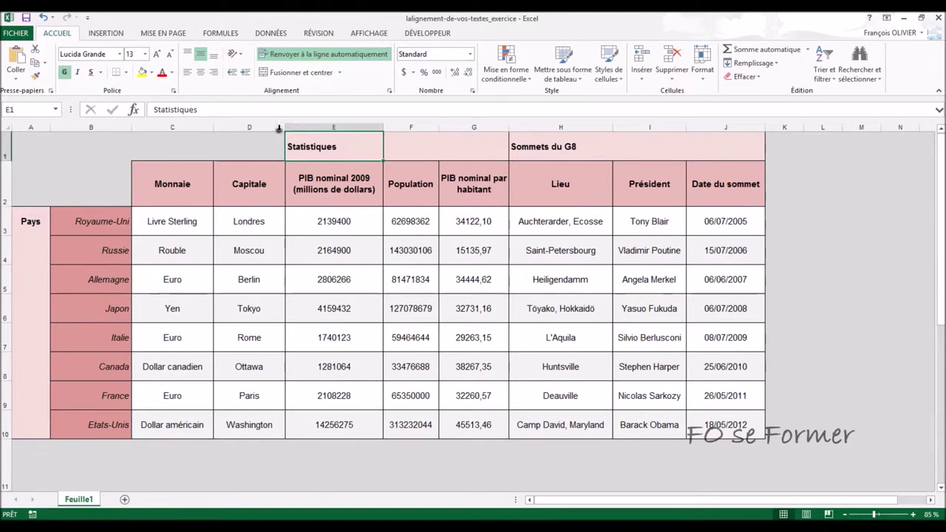
pyautogui.click(200, 73)
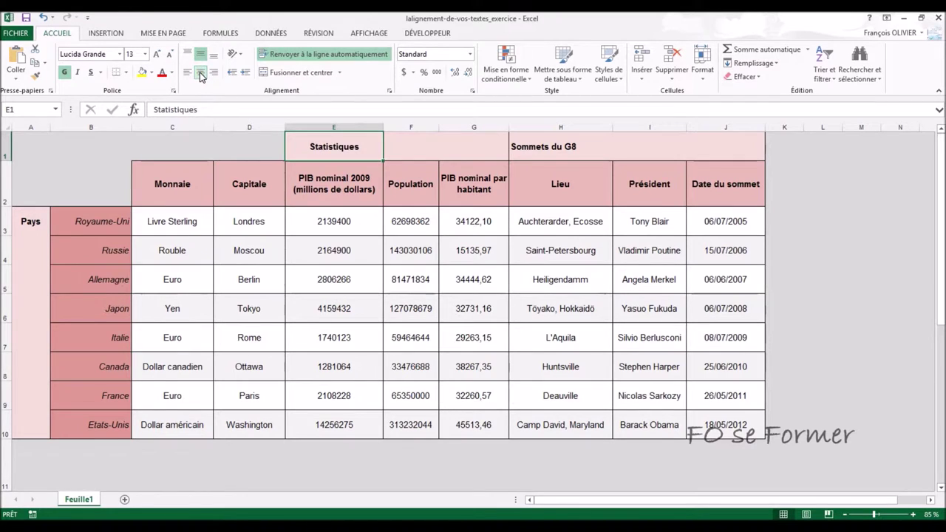
pyautogui.click(200, 73)
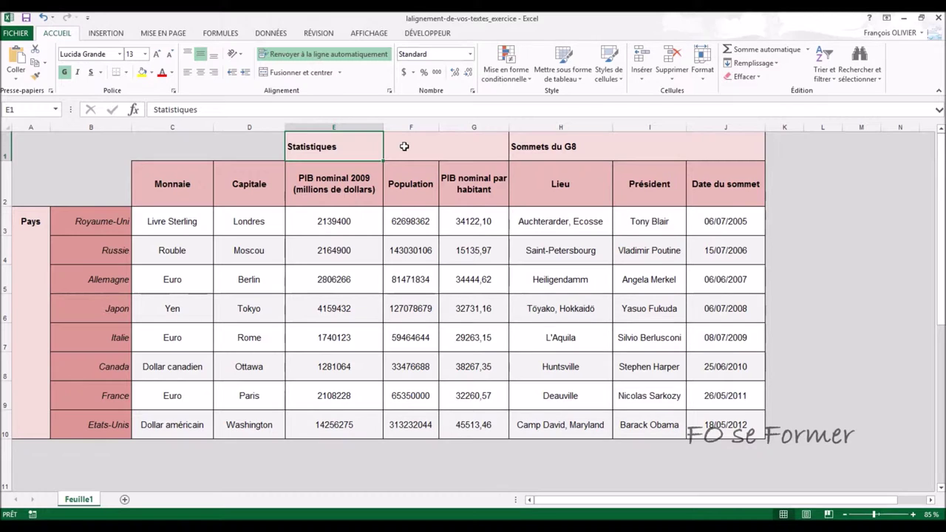
pyautogui.click(358, 147)
# Merge and centre 'Statistiques' across E1:G1 and 'Sommets du G8' across H1:J1
pyautogui.moveTo(358, 146); pyautogui.dragTo(479, 152)
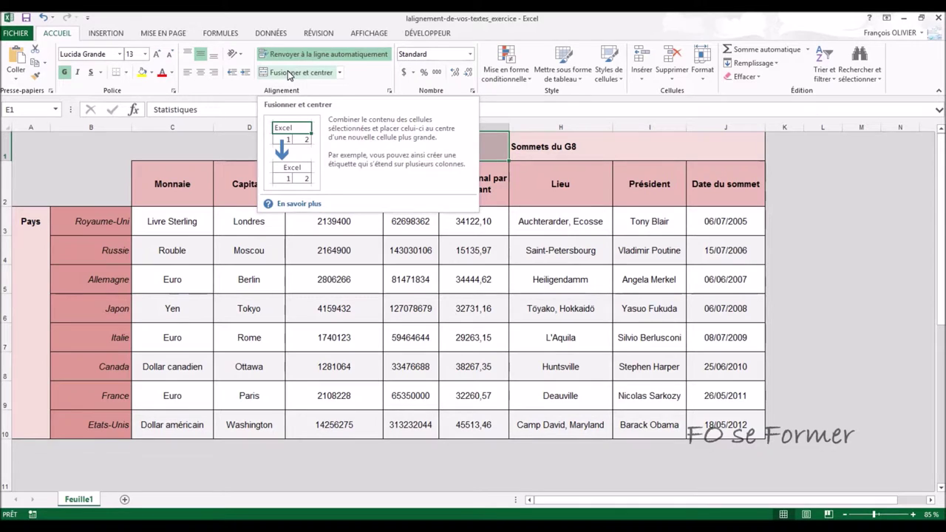
pyautogui.click(287, 70)
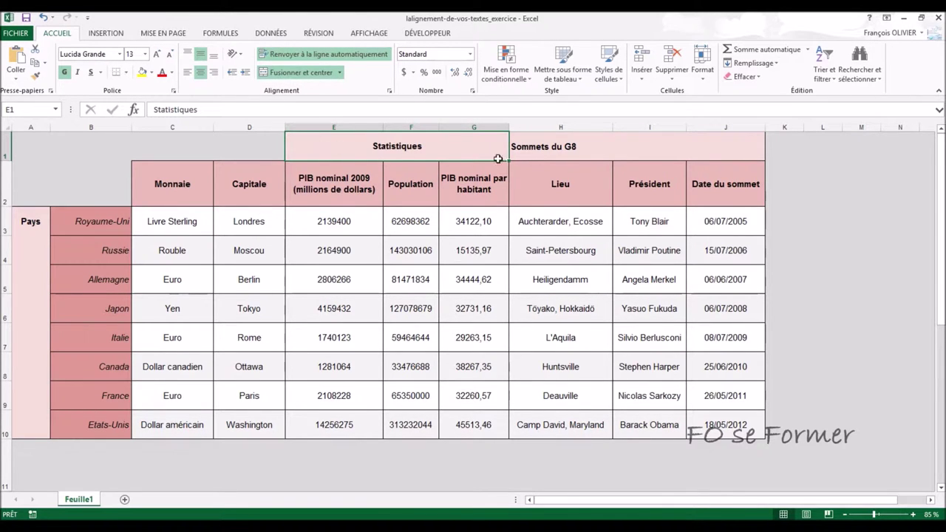
pyautogui.click(554, 144)
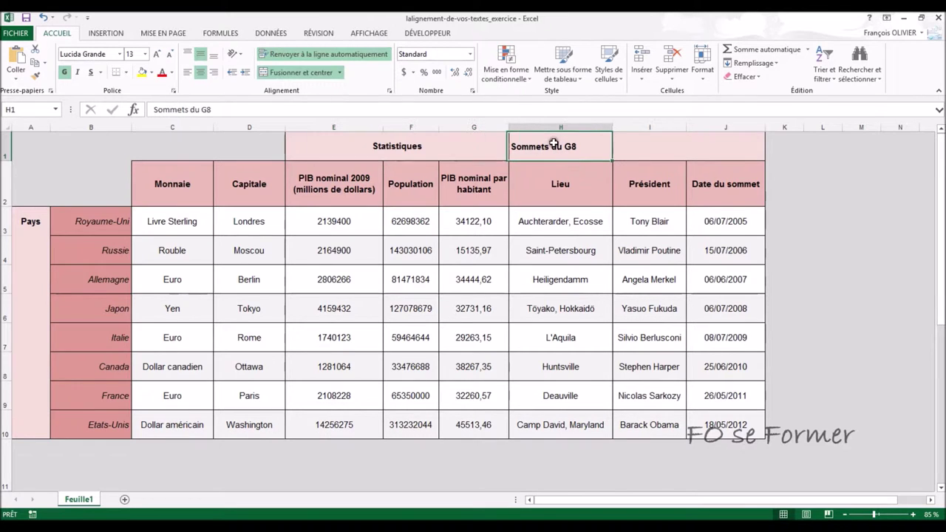
pyautogui.click(642, 149)
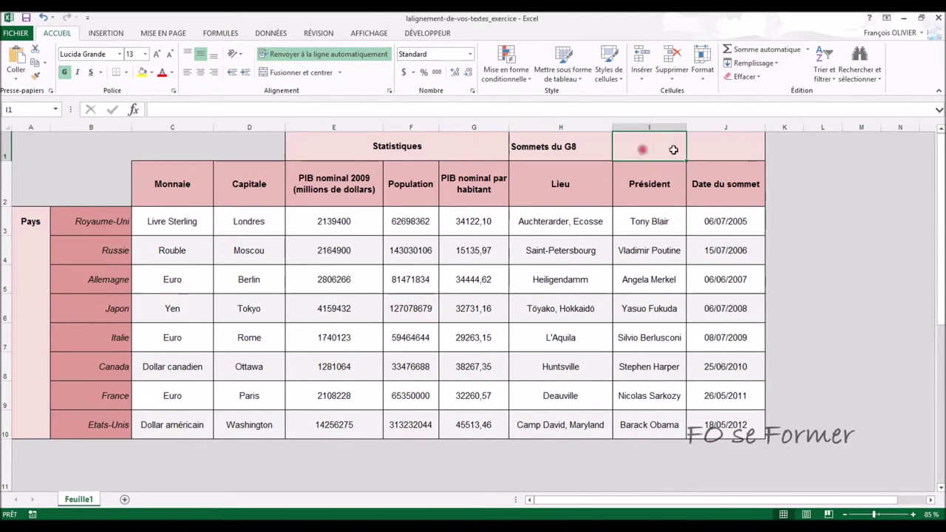
pyautogui.click(728, 146)
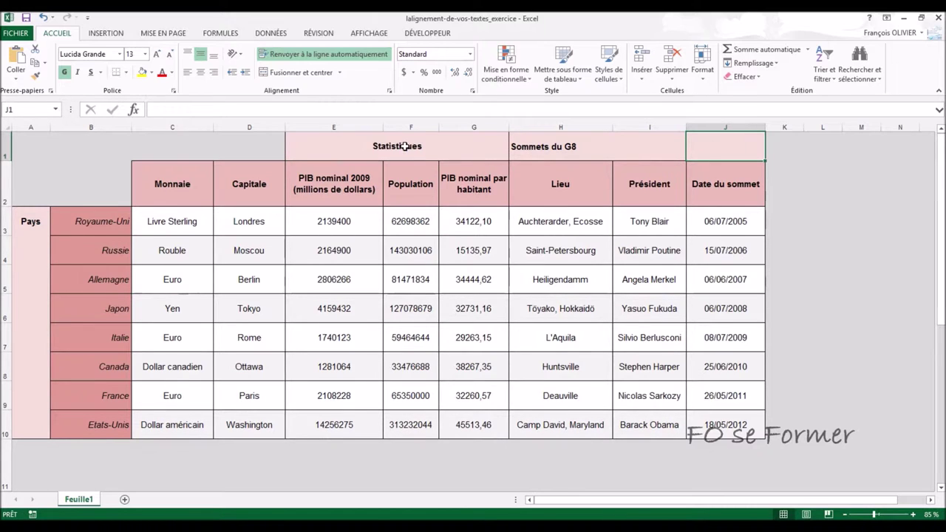
pyautogui.click(458, 142)
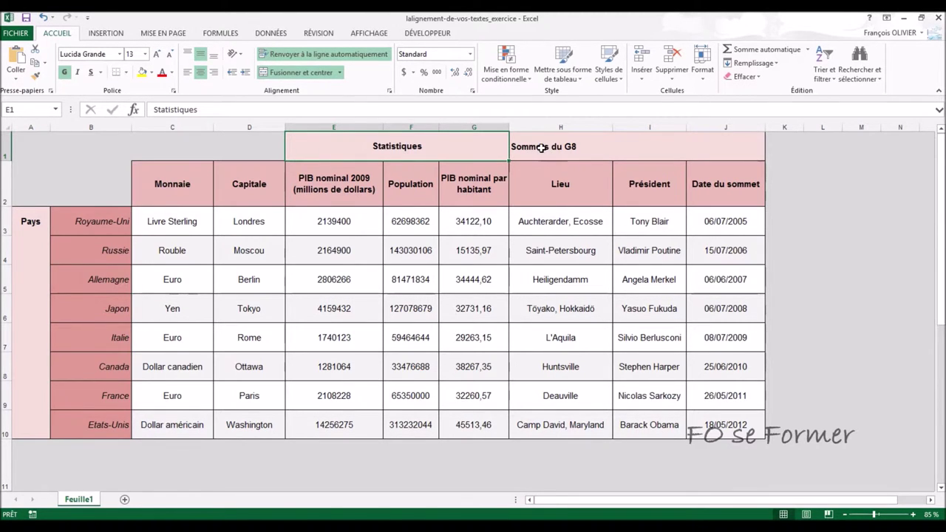
pyautogui.click(542, 148)
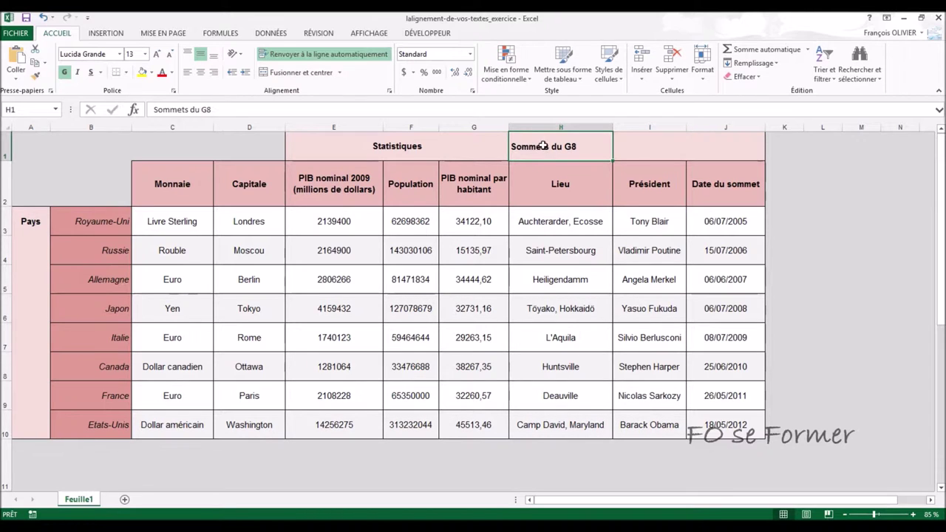
pyautogui.moveTo(547, 146); pyautogui.dragTo(717, 152)
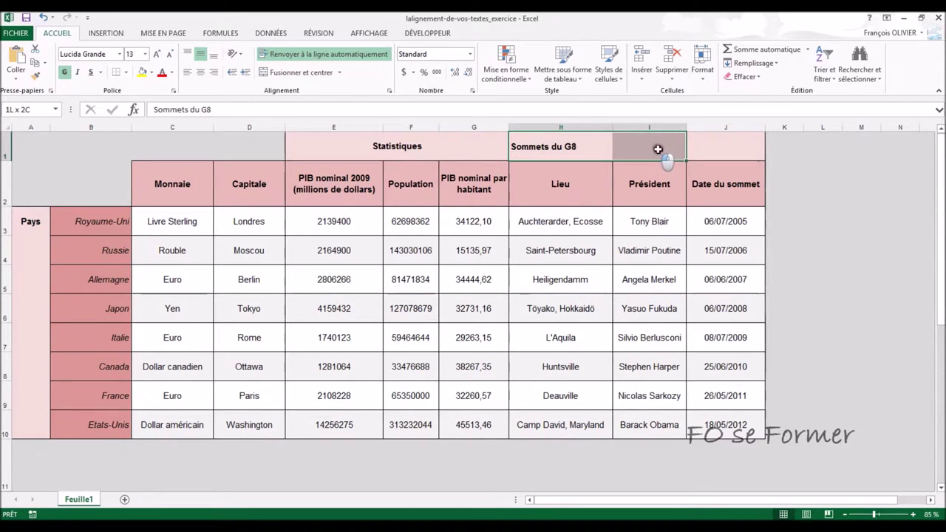
pyautogui.click(306, 73)
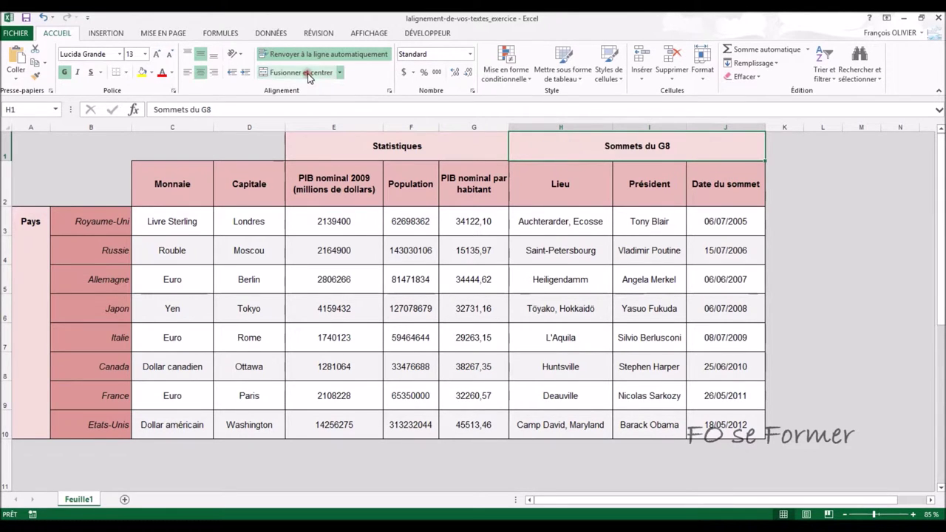
pyautogui.click(96, 178)
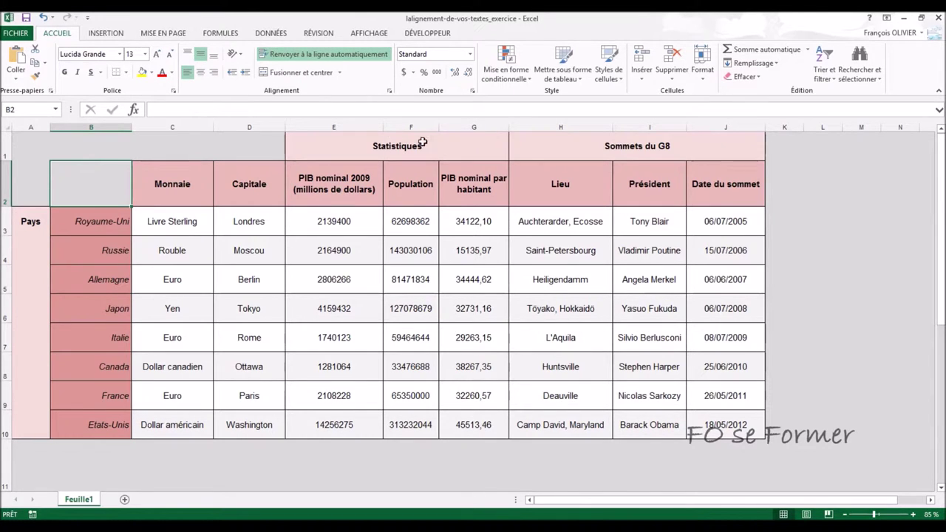
# Merge A3:A10 with 'Pays' centred in it, then reselect the merged cell
pyautogui.click(33, 220)
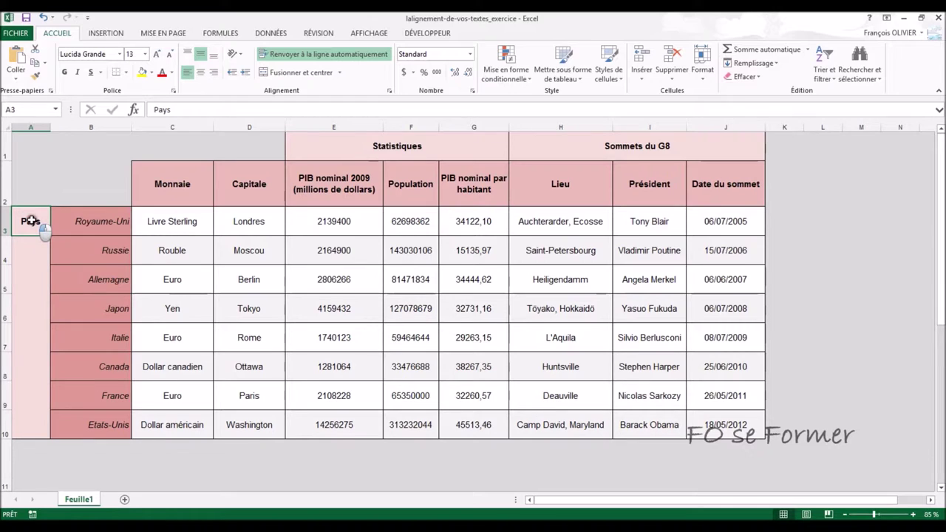
pyautogui.moveTo(30, 221); pyautogui.dragTo(24, 351)
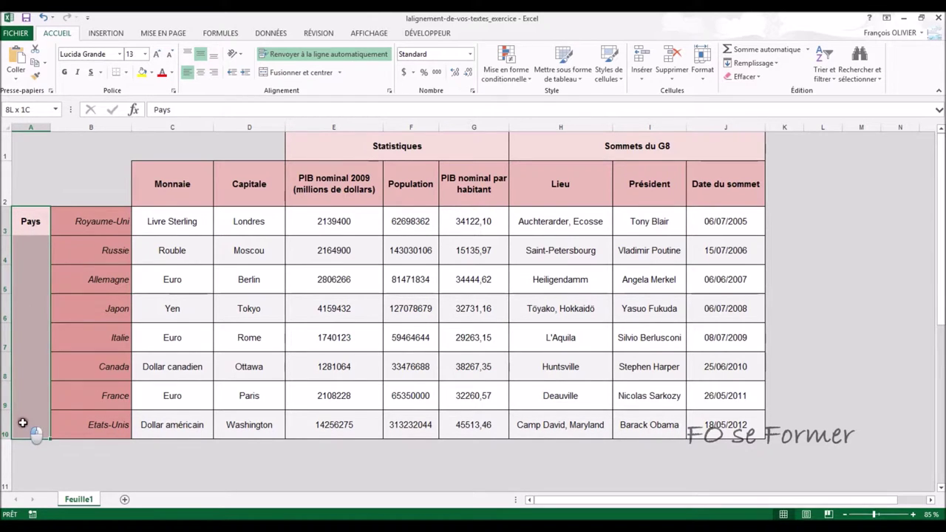
pyautogui.moveTo(24, 351); pyautogui.dragTo(23, 419)
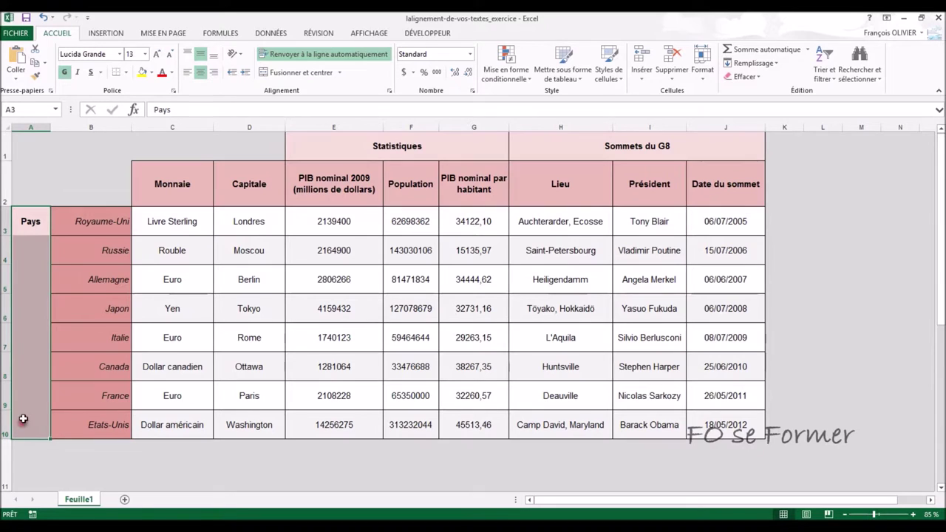
pyautogui.click(301, 71)
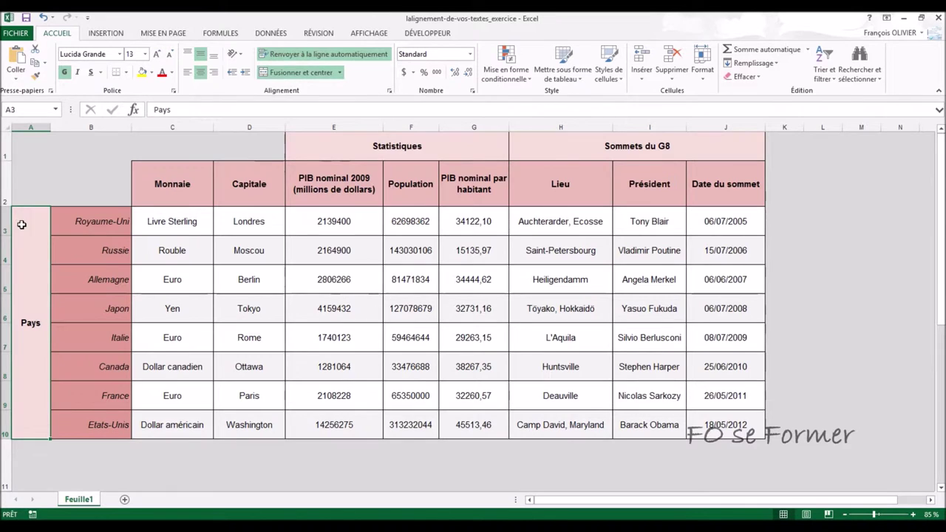
pyautogui.click(60, 153)
pyautogui.click(25, 217)
pyautogui.click(79, 170)
pyautogui.click(26, 344)
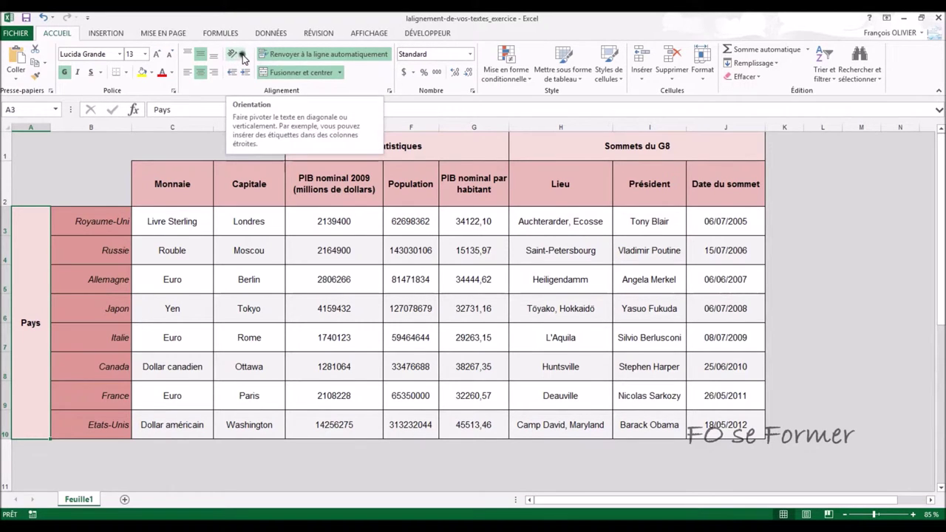
# Try counterclockwise, clockwise, vertical and rotate-up orientations on Pays, ending with rotate down
pyautogui.click(241, 57)
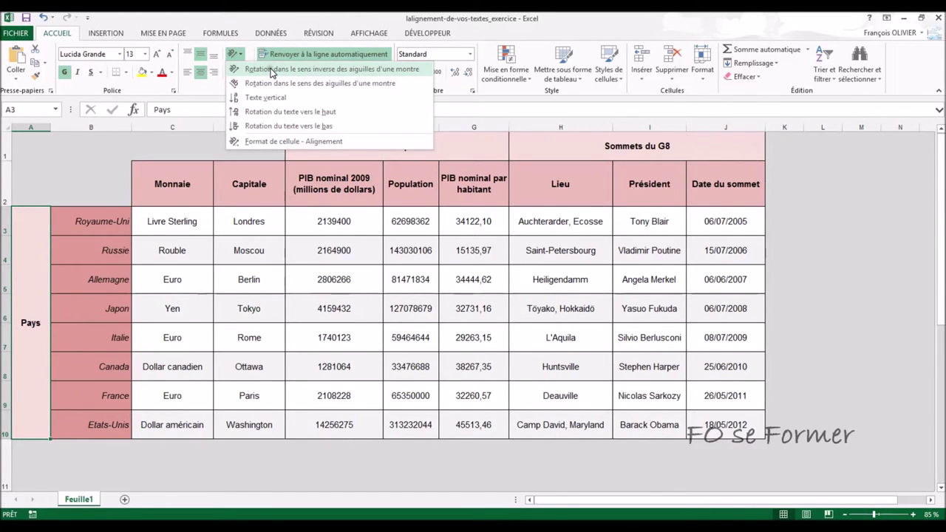
pyautogui.click(271, 69)
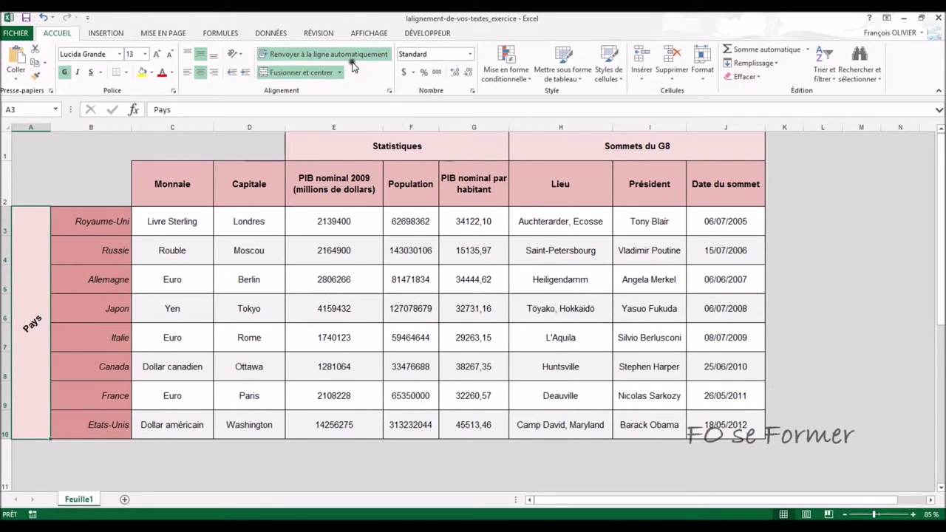
pyautogui.click(238, 54)
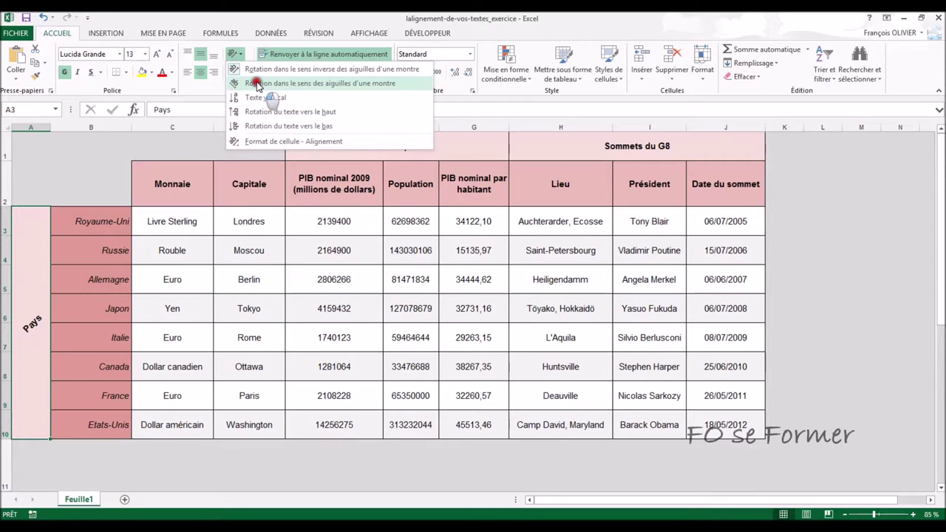
pyautogui.click(258, 86)
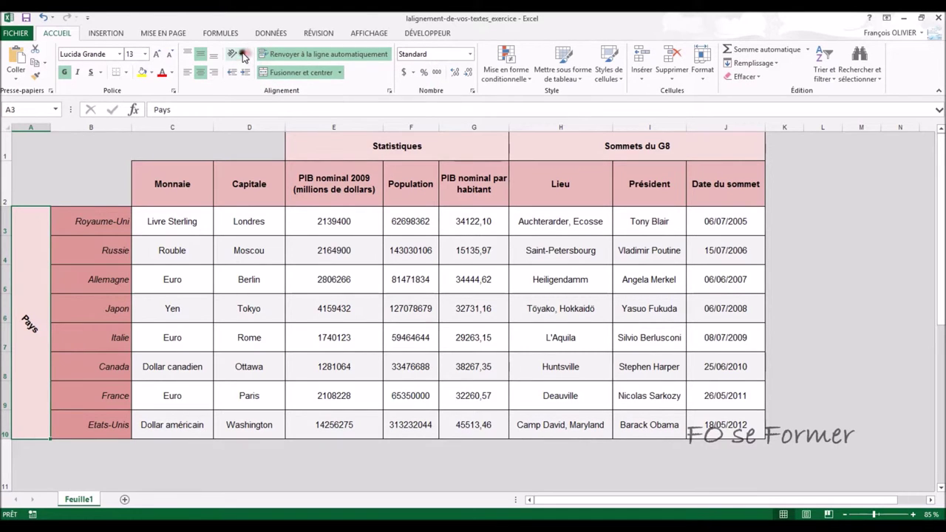
pyautogui.click(235, 54)
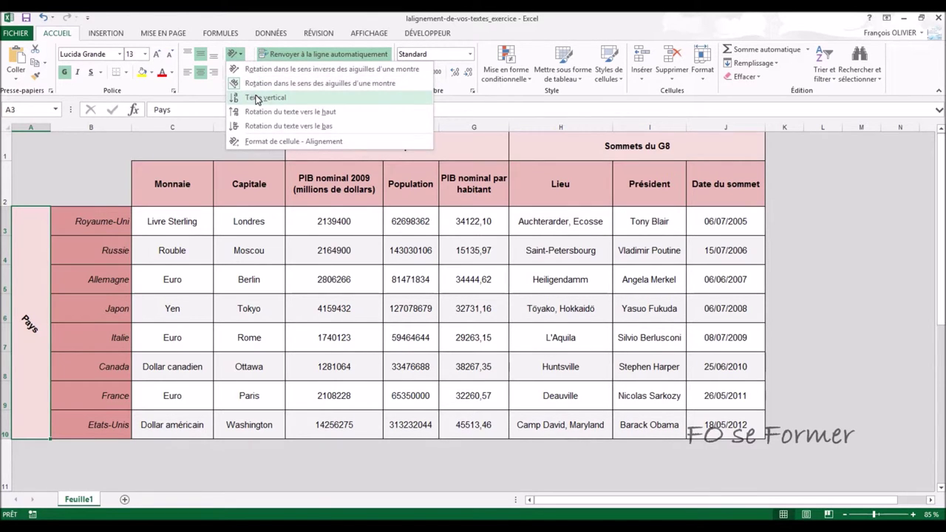
pyautogui.click(258, 97)
pyautogui.click(235, 54)
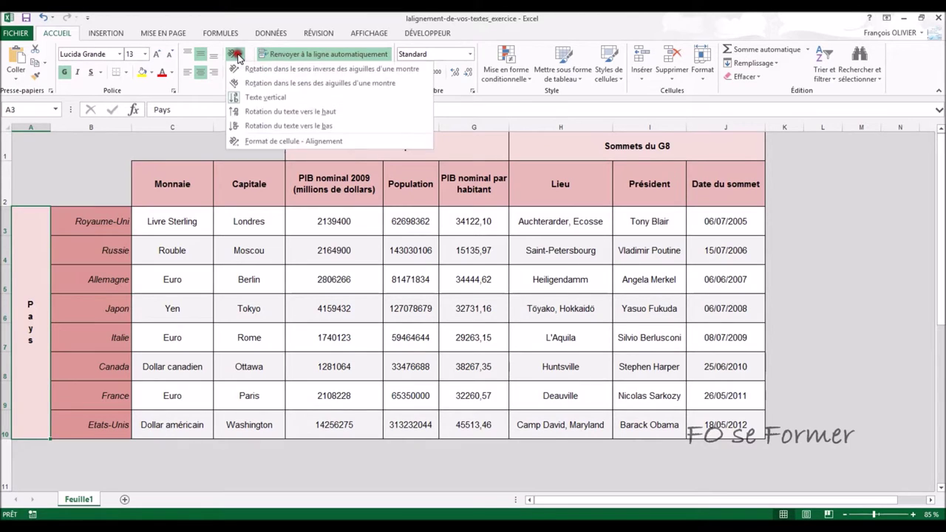
pyautogui.click(266, 112)
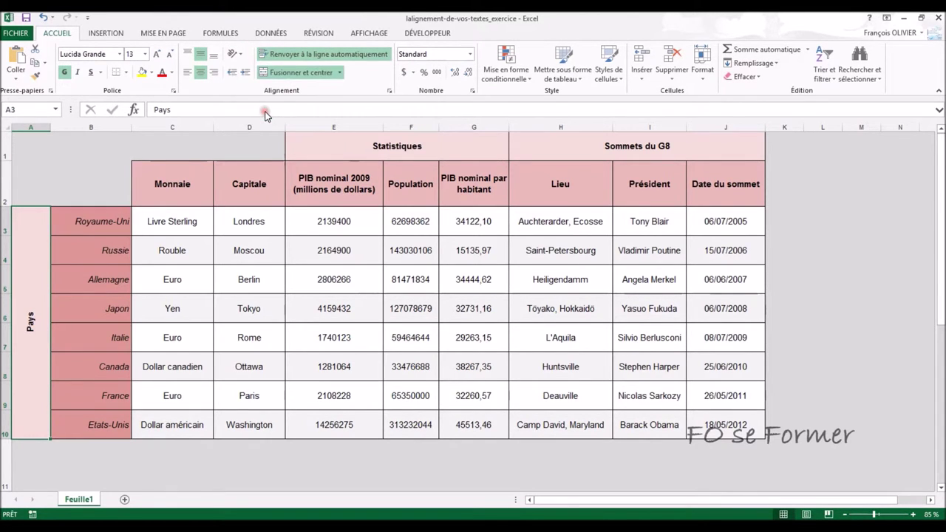
pyautogui.click(235, 53)
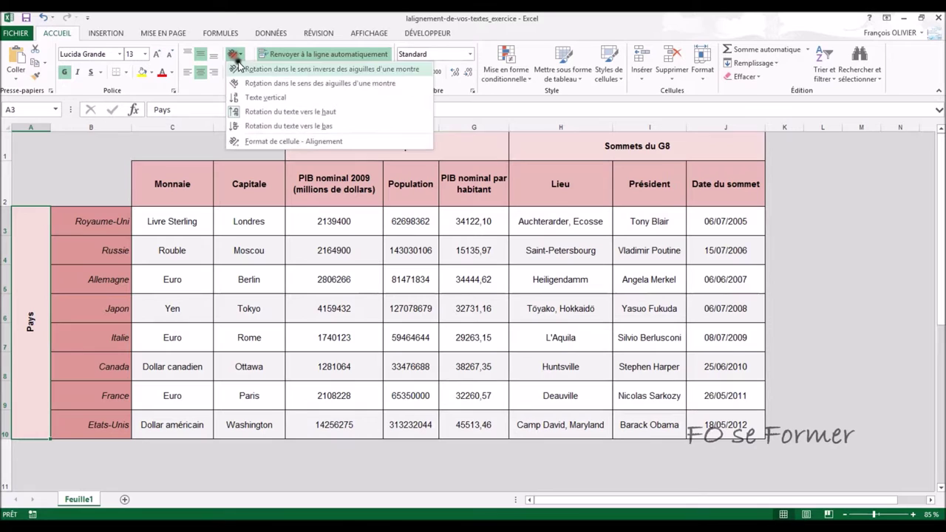
pyautogui.click(263, 127)
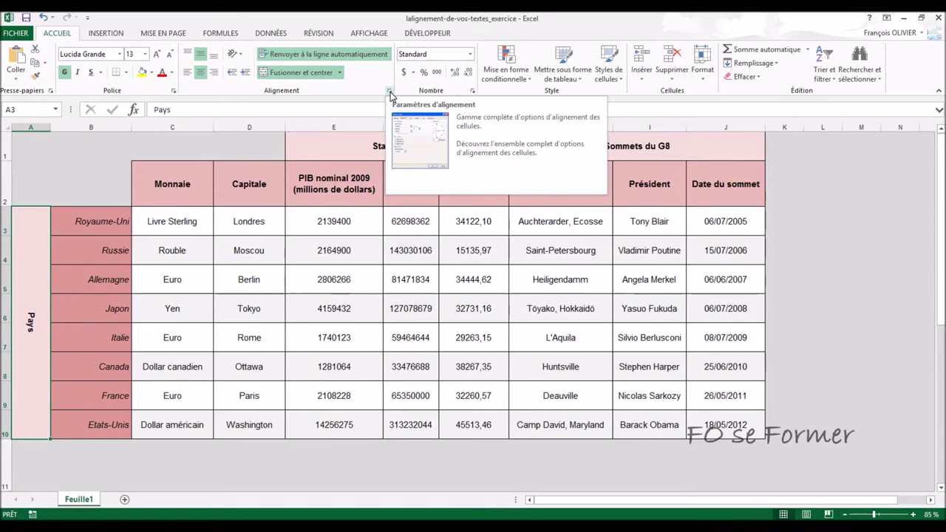
# Set the Pays orientation to 0 degrees in the Format de cellule alignment settings
pyautogui.click(391, 91)
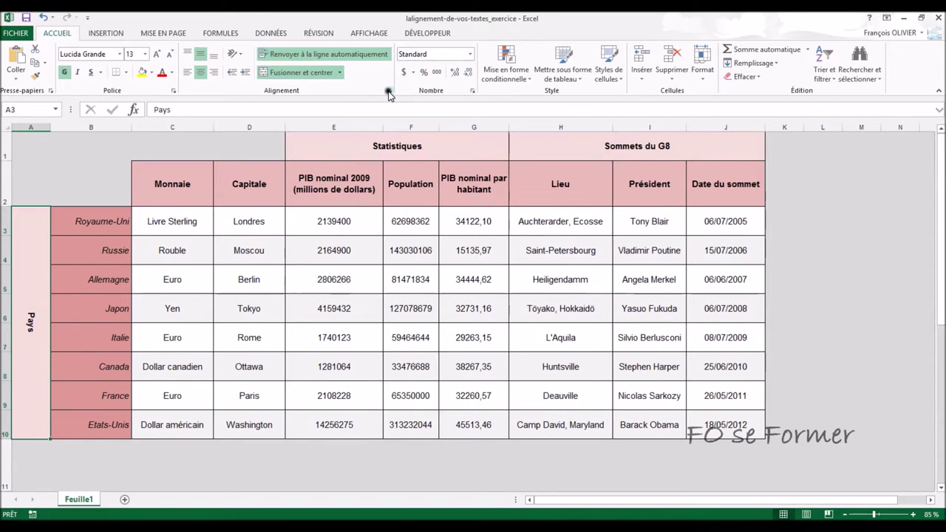
pyautogui.moveTo(534, 103); pyautogui.dragTo(270, 119)
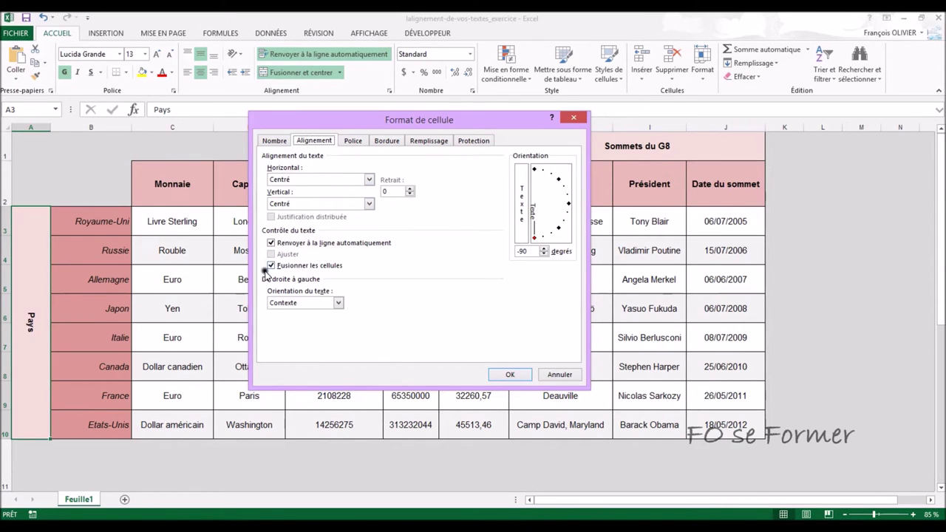
pyautogui.moveTo(533, 237); pyautogui.dragTo(551, 235)
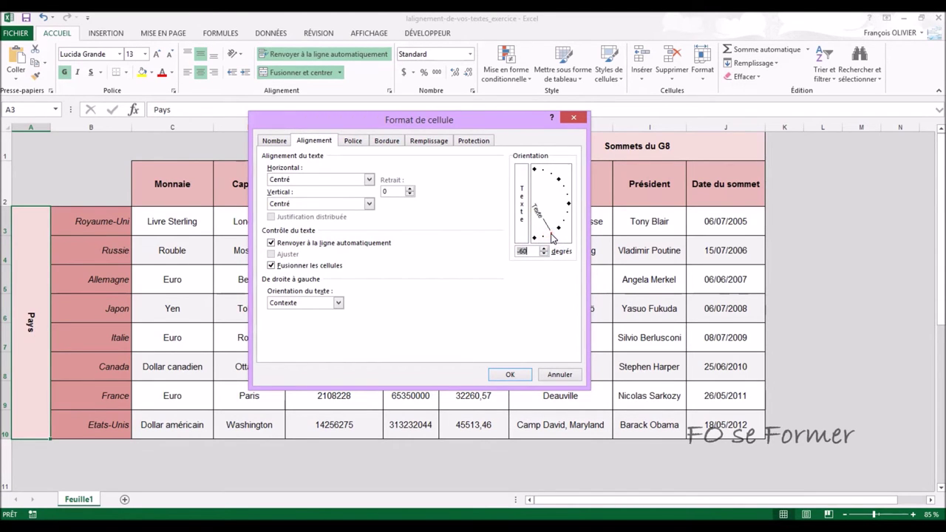
pyautogui.moveTo(553, 235)
pyautogui.mouseDown()
pyautogui.moveTo(566, 201)
pyautogui.moveTo(534, 174)
pyautogui.moveTo(562, 207)
pyautogui.mouseUp()
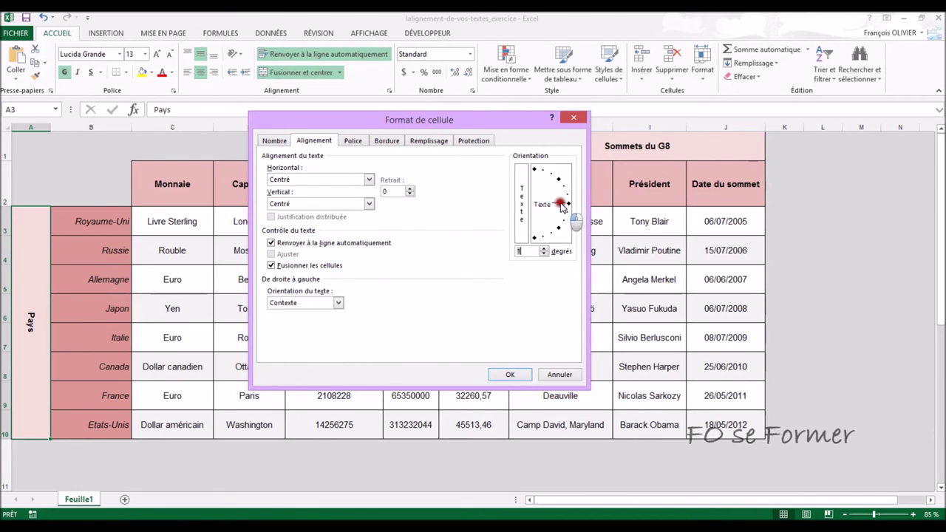
pyautogui.click(544, 248)
pyautogui.click(510, 374)
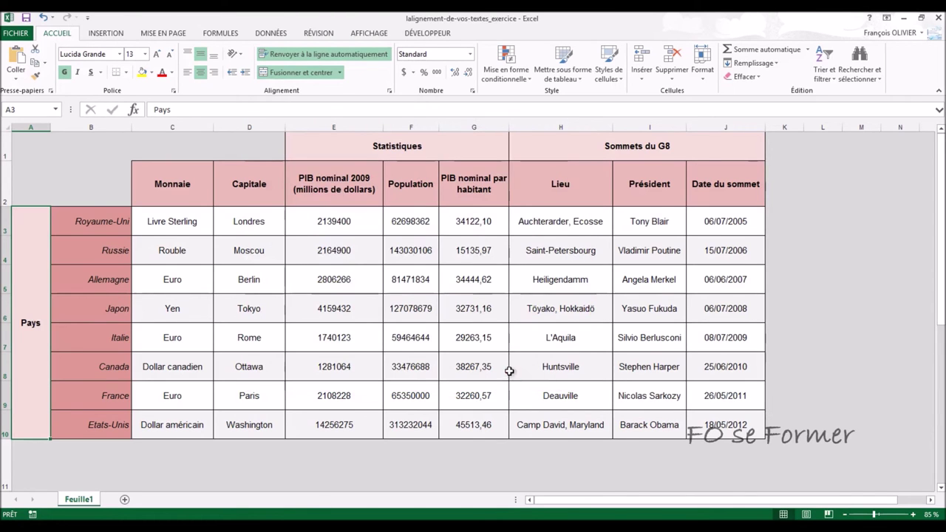